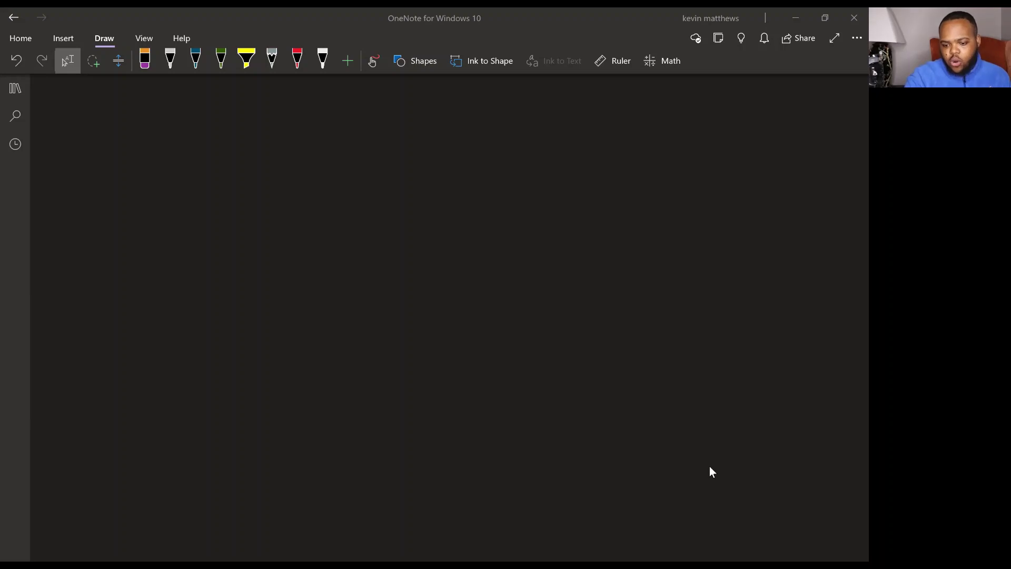
Draw a blue ink circle at page centre, write $SPY inside it, and sketch a box above it.
mouse_move(432, 276)
left_mouse_down()
mouse_move(534, 337)
mouse_move(416, 284)
left_mouse_up()
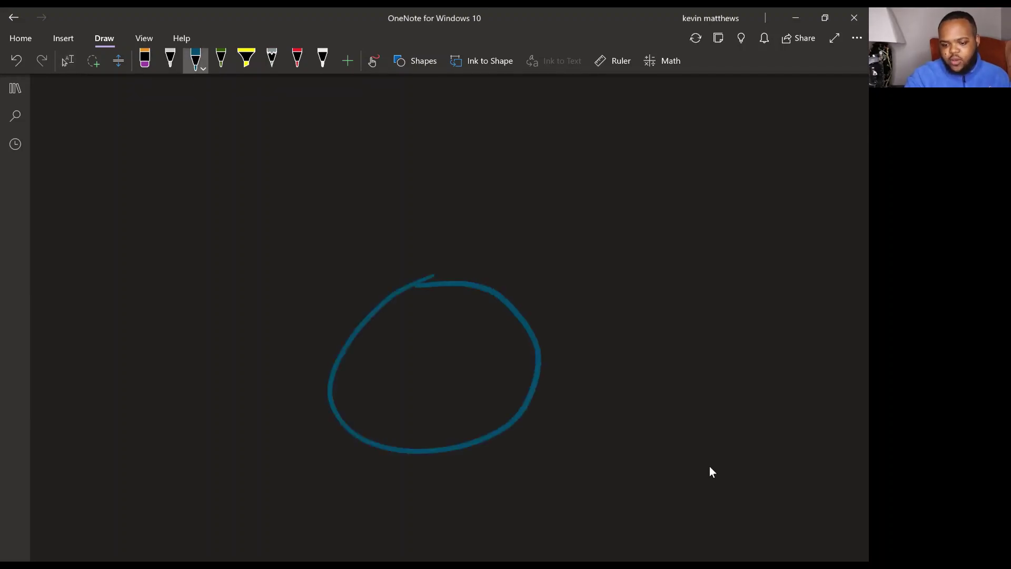
left_click_drag(387, 347, 374, 383)
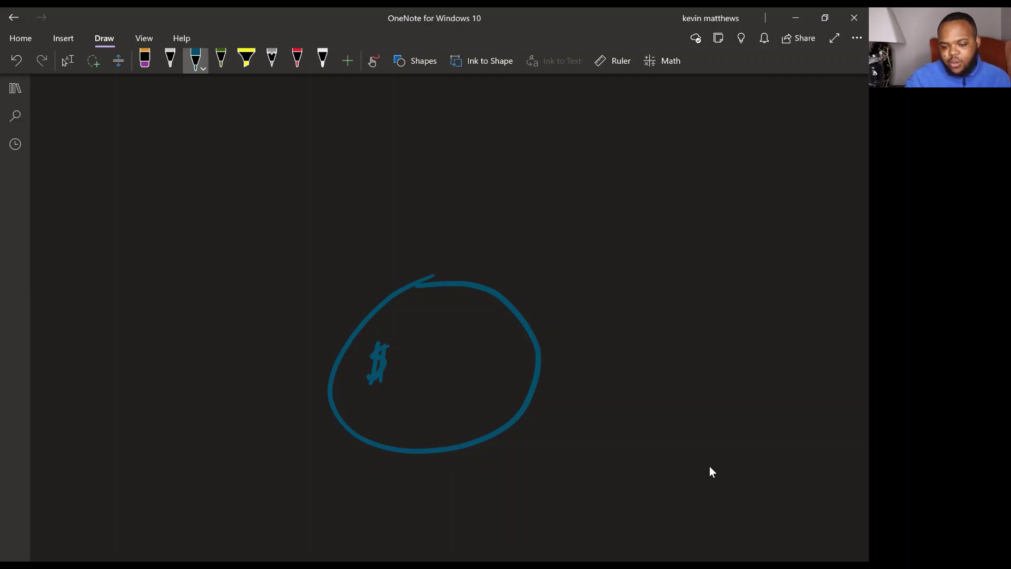
mouse_move(435, 349)
left_mouse_down()
mouse_move(418, 380)
mouse_move(446, 382)
left_mouse_up()
mouse_move(444, 352)
left_mouse_down()
mouse_move(454, 346)
mouse_move(448, 363)
mouse_move(499, 343)
mouse_move(479, 396)
left_mouse_up()
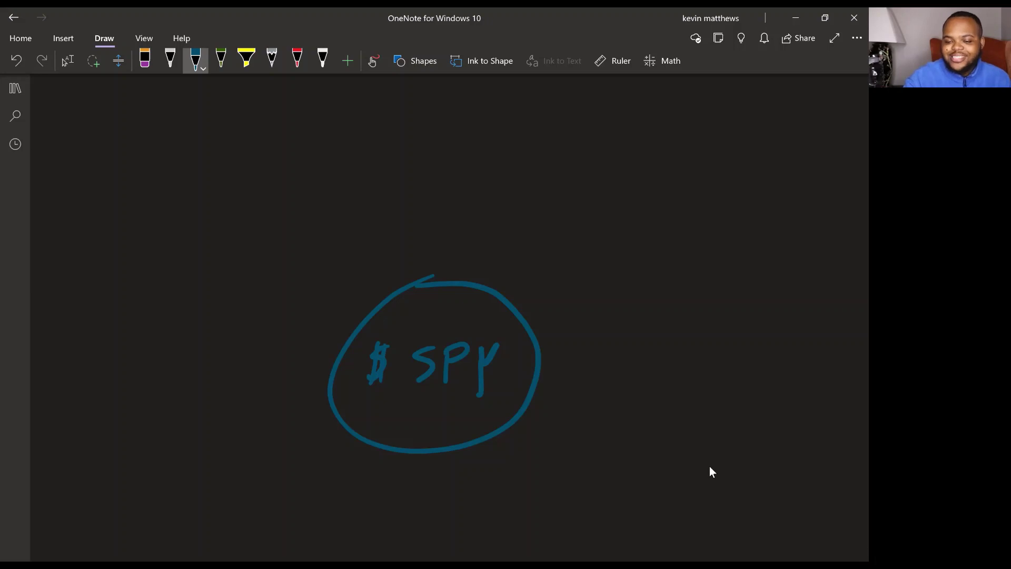
mouse_move(370, 173)
left_mouse_down()
mouse_move(375, 257)
mouse_move(538, 141)
mouse_move(379, 138)
mouse_move(371, 182)
left_mouse_up()
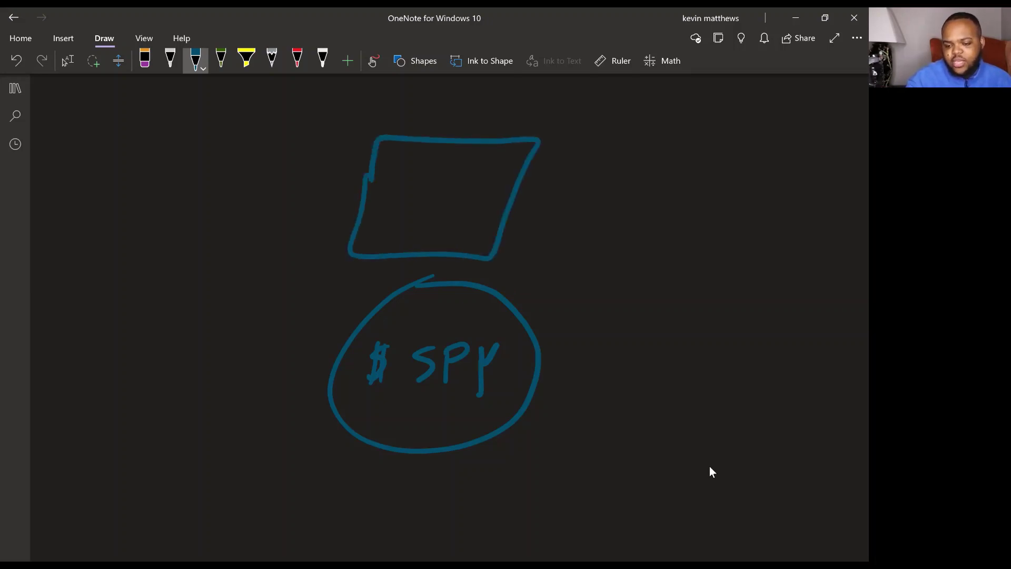
Handwrite AMZN in blue ink inside the box above the $SPY circle.
mouse_move(376, 220)
left_mouse_down()
mouse_move(400, 221)
mouse_move(399, 206)
mouse_move(482, 210)
mouse_move(489, 176)
left_mouse_up()
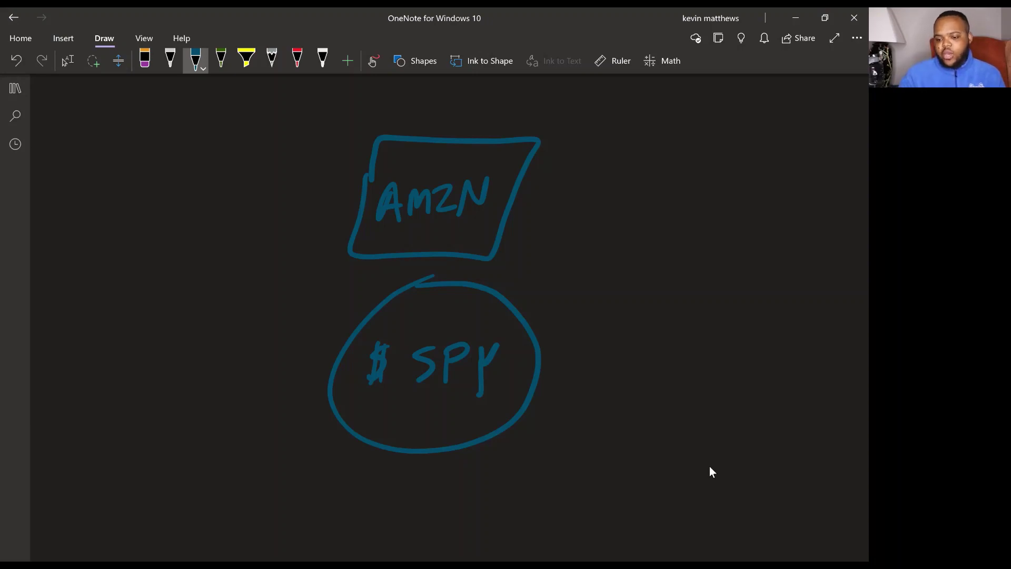
Write DIS right of the $SPY circle, erase and redo its first letter, and box it.
left_click_drag(634, 337, 633, 384)
mouse_move(636, 337)
left_mouse_down()
mouse_move(664, 351)
mouse_move(638, 372)
left_mouse_up()
mouse_move(687, 343)
left_mouse_down()
mouse_move(686, 366)
mouse_move(715, 363)
left_mouse_up()
mouse_move(676, 343)
left_mouse_down()
mouse_move(713, 336)
mouse_move(735, 371)
left_mouse_up()
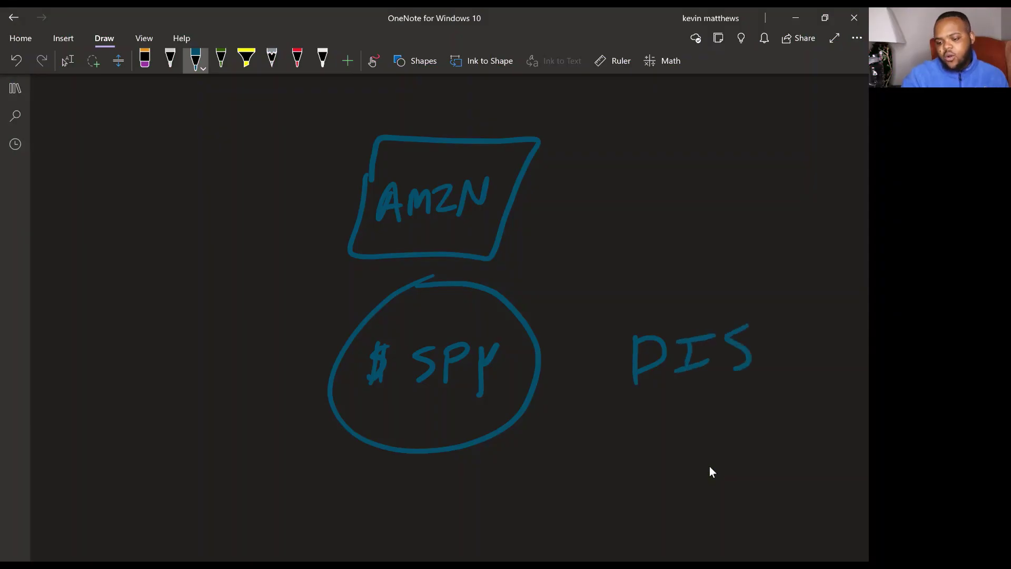
mouse_move(633, 382)
left_mouse_down()
mouse_move(647, 340)
mouse_move(641, 370)
left_mouse_up()
left_click_drag(647, 332, 644, 369)
mouse_move(619, 321)
left_mouse_down()
mouse_move(616, 337)
mouse_move(798, 334)
mouse_move(640, 287)
mouse_move(620, 331)
left_mouse_up()
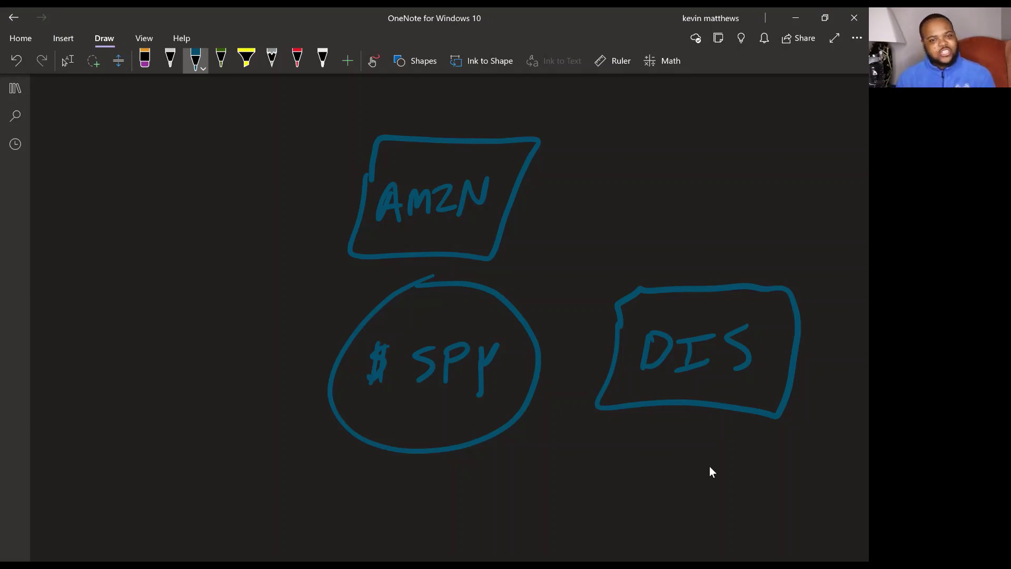
Draw a rectangle below the $SPY circle and handwrite MSFT inside it in blue ink.
scroll(711, 471, "down", 3)
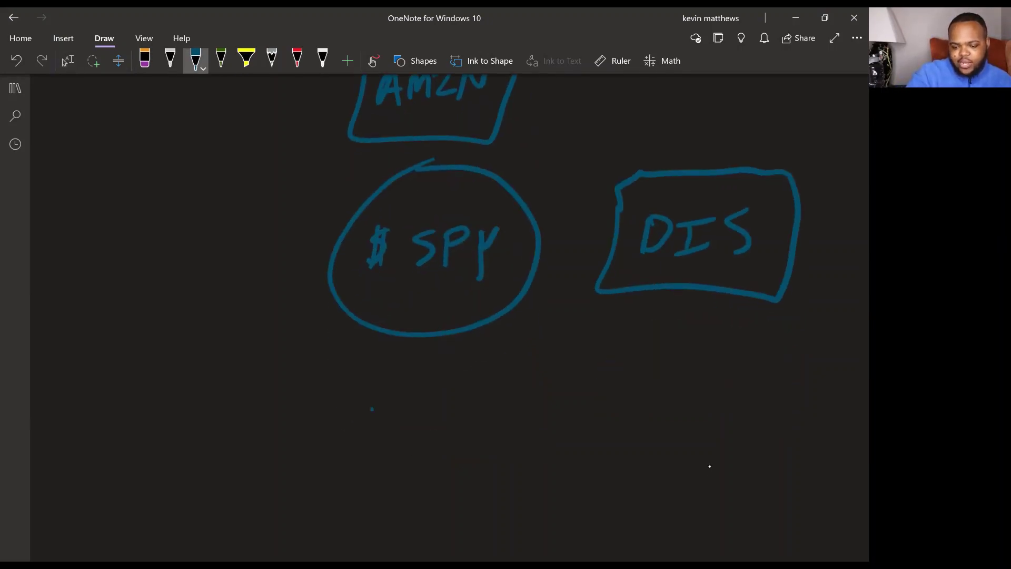
mouse_move(363, 406)
left_mouse_down()
mouse_move(524, 510)
mouse_move(447, 386)
mouse_move(365, 419)
left_mouse_up()
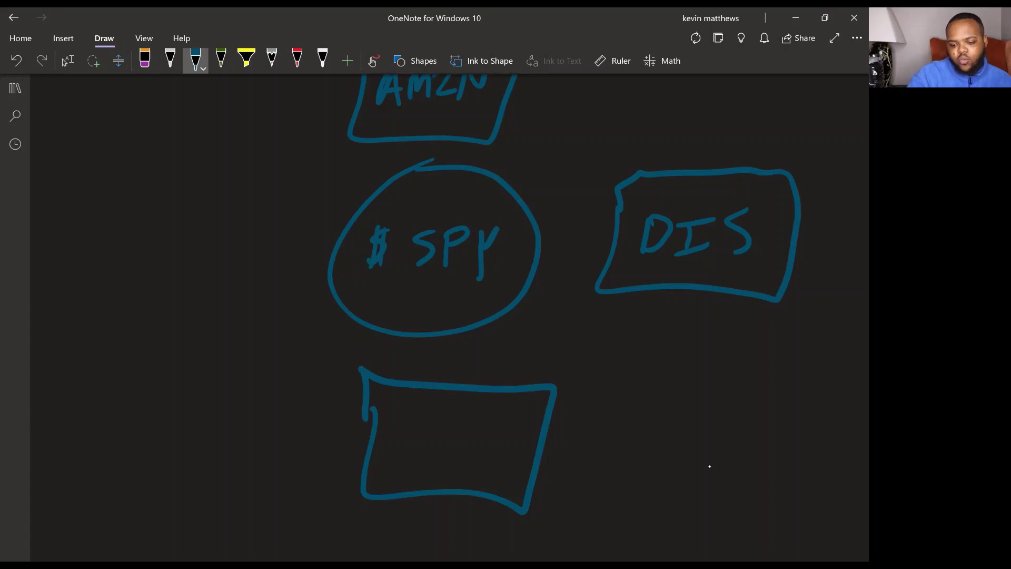
mouse_move(398, 456)
left_mouse_down()
mouse_move(419, 447)
mouse_move(422, 459)
left_mouse_up()
left_click_drag(453, 419, 440, 461)
mouse_move(468, 425)
left_mouse_down()
mouse_move(469, 460)
mouse_move(488, 416)
left_mouse_up()
mouse_move(473, 439)
left_mouse_down()
mouse_move(501, 433)
mouse_move(512, 455)
left_mouse_up()
left_click_drag(495, 426, 526, 416)
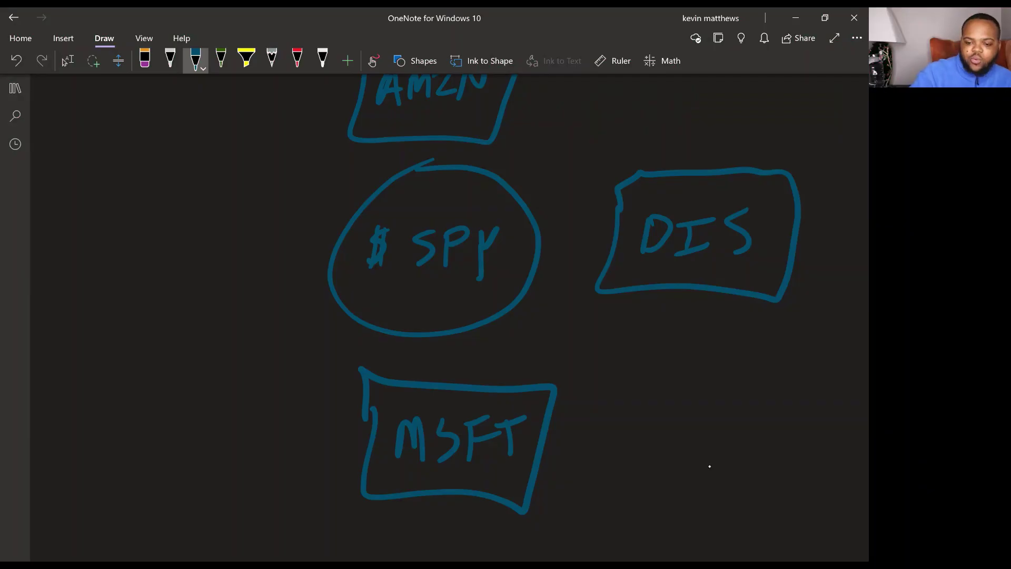
Draw a rectangle left of the $SPY circle and handwrite COST inside it.
mouse_move(181, 227)
left_mouse_down()
mouse_move(271, 330)
mouse_move(319, 207)
mouse_move(179, 220)
left_mouse_up()
mouse_move(200, 263)
left_mouse_down()
mouse_move(207, 301)
mouse_move(223, 272)
mouse_move(233, 301)
left_mouse_up()
left_click_drag(266, 256, 263, 291)
left_click_drag(251, 259, 283, 243)
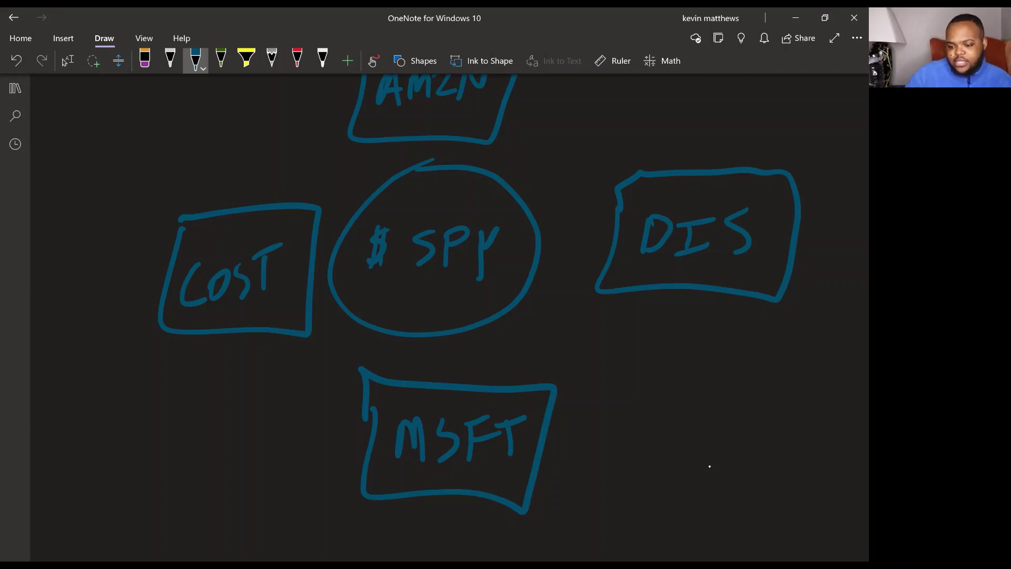
Draw a box below the DIS box and handwrite "$F / NKE" inside it.
mouse_move(626, 362)
left_mouse_down()
mouse_move(601, 474)
mouse_move(811, 426)
mouse_move(771, 322)
mouse_move(635, 369)
left_mouse_up()
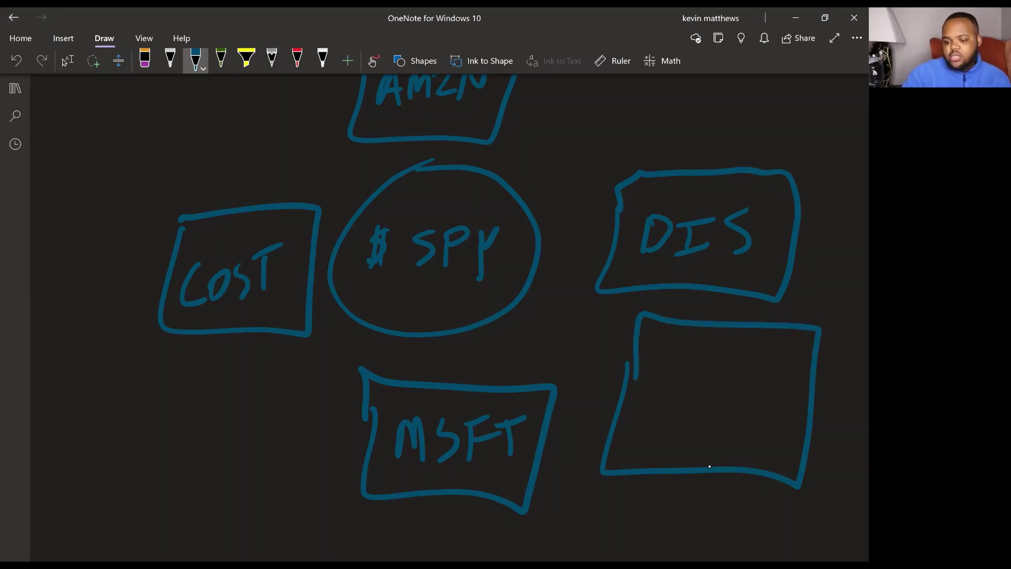
mouse_move(679, 345)
left_mouse_down()
mouse_move(675, 368)
mouse_move(655, 378)
left_mouse_up()
left_click_drag(664, 339, 666, 381)
mouse_move(696, 347)
left_mouse_down()
mouse_move(693, 383)
mouse_move(726, 341)
left_mouse_up()
mouse_move(697, 362)
left_mouse_down()
mouse_move(718, 358)
mouse_move(696, 417)
mouse_move(740, 430)
mouse_move(770, 390)
mouse_move(772, 427)
left_mouse_up()
mouse_move(786, 392)
left_mouse_down()
mouse_move(774, 412)
mouse_move(789, 422)
left_mouse_up()
mouse_move(790, 396)
left_mouse_down()
mouse_move(797, 420)
mouse_move(804, 394)
left_mouse_up()
left_click_drag(789, 408, 798, 406)
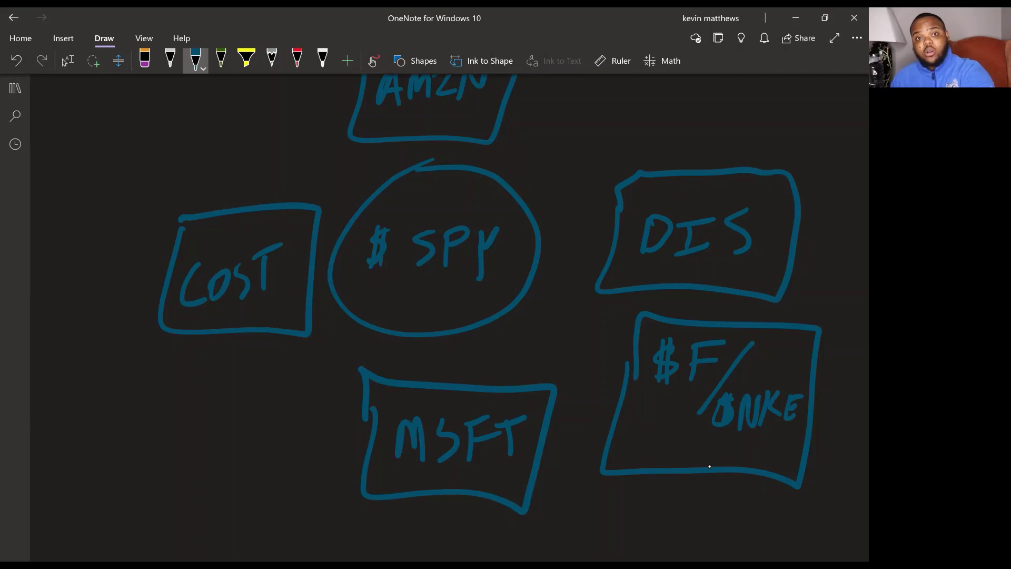
Switch from the pen to the Type/Select tool on the Draw tab.
left_click(67, 61)
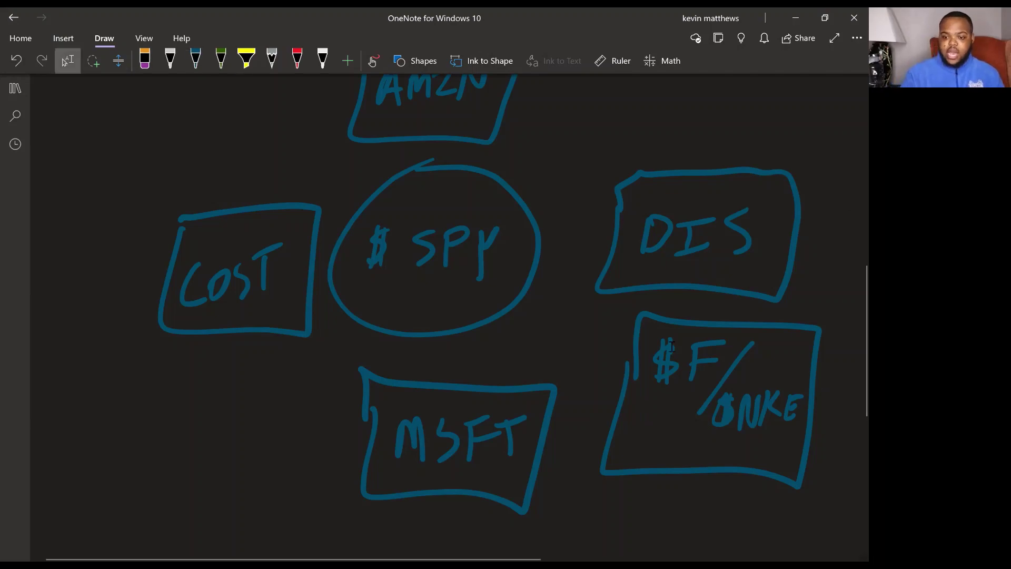